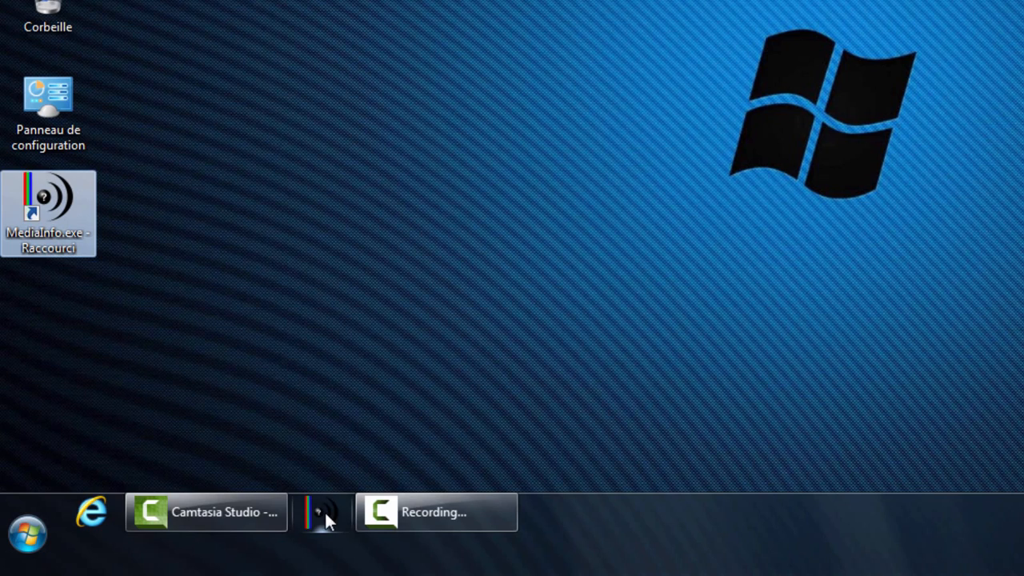
left_click(385, 241)
right_click(385, 206)
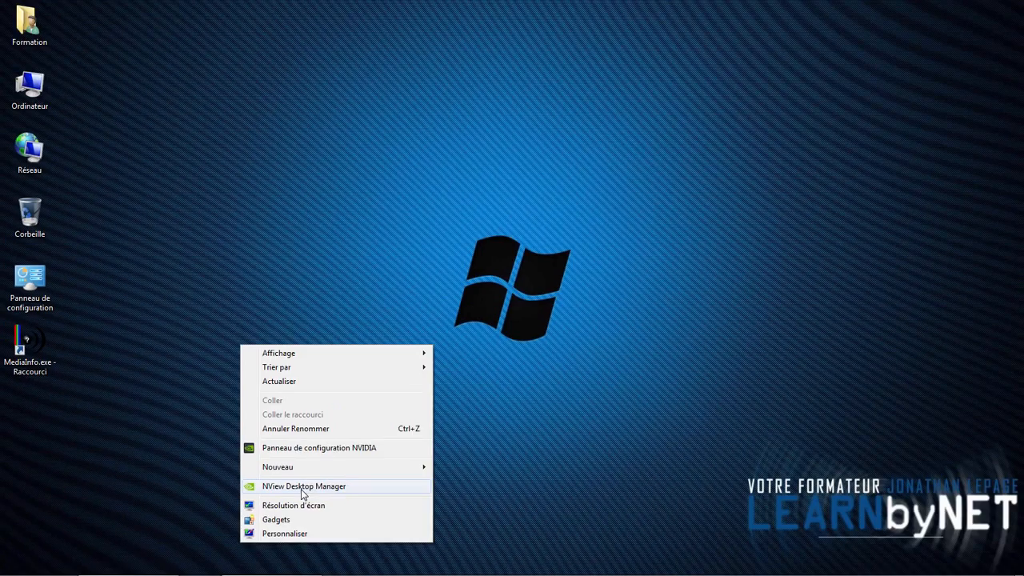
left_click(150, 343)
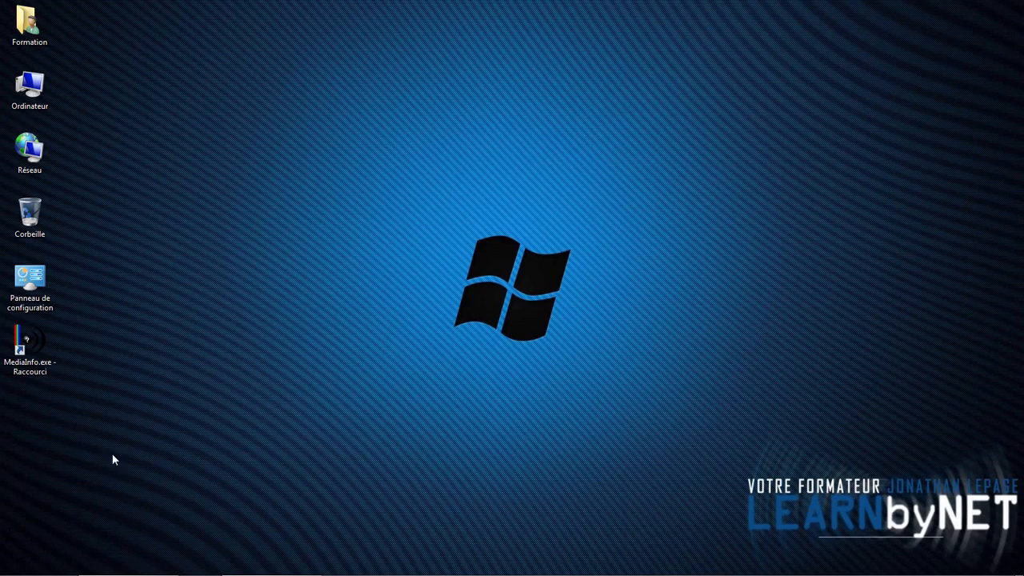
Launch the Windows Registry Editor by searching for regedit.
left_click(26, 557)
type("regedit")
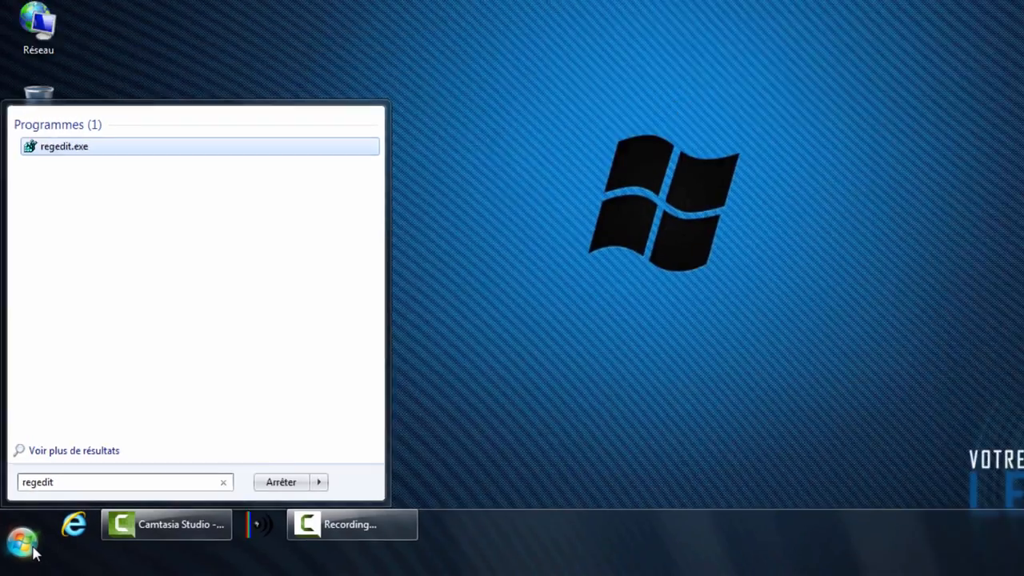
key("Return")
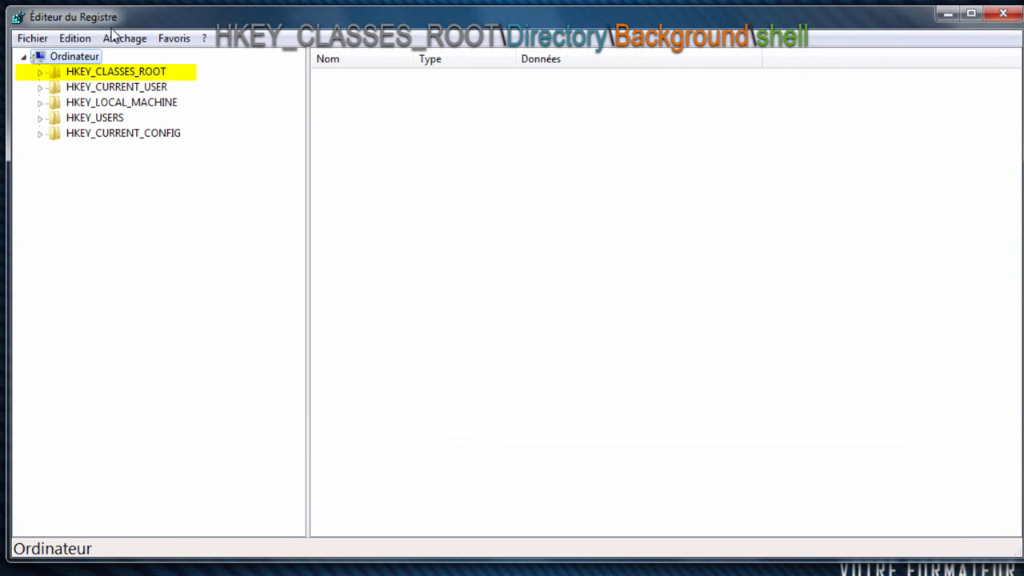
Expand HKEY_CLASSES_ROOT in the registry tree and select its Directory key.
left_click(39, 72)
type("dir")
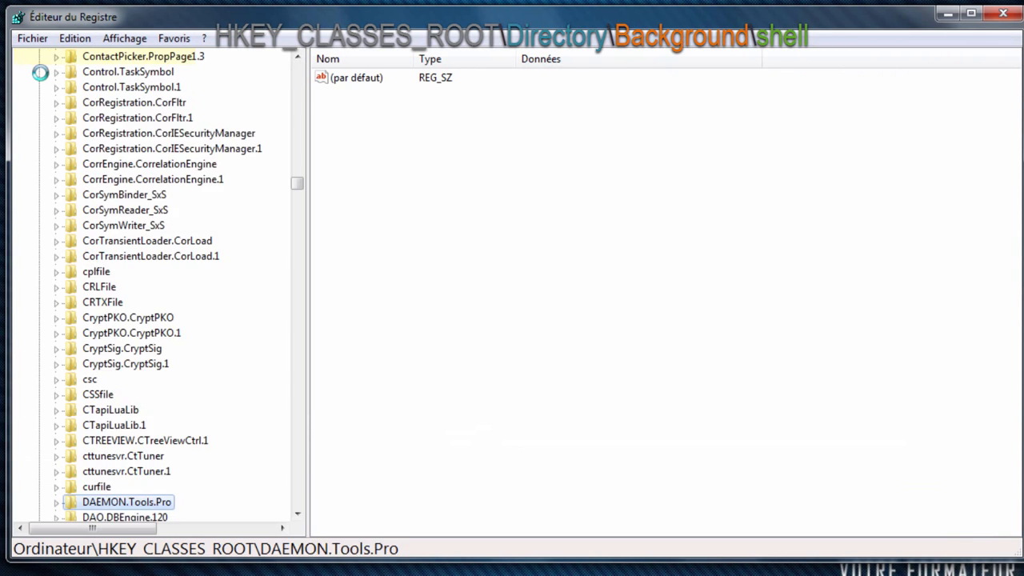
key("Down")
key("Down")
key("Down")
key("Down")
key("Down")
key("Down")
key("Down")
key("Down")
key("Down")
key("Down")
key("Down")
key("Down")
key("Down")
key("Down")
key("Down")
key("Down")
key("Down")
key("Down")
key("Down")
key("Down")
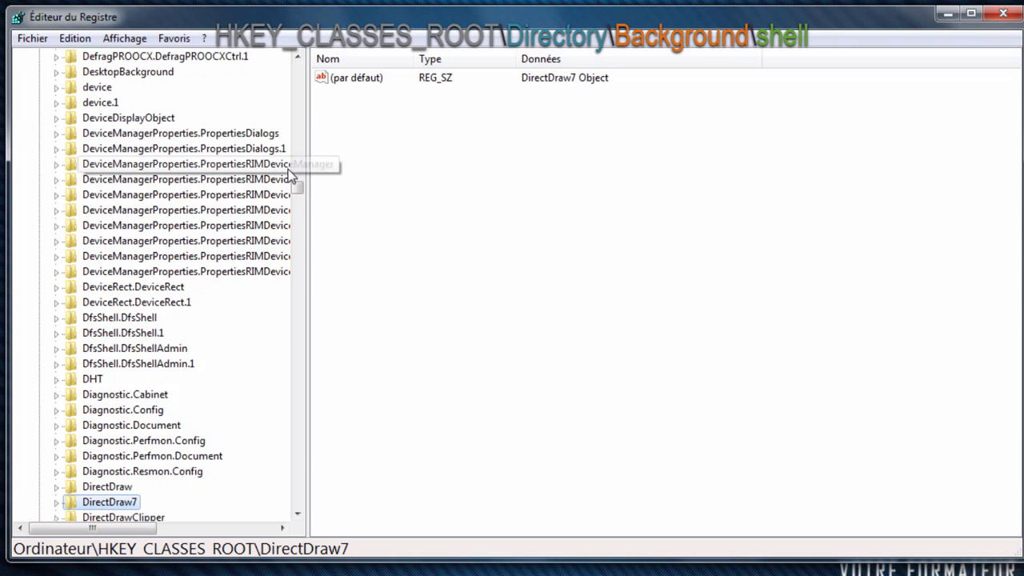
left_click(101, 89)
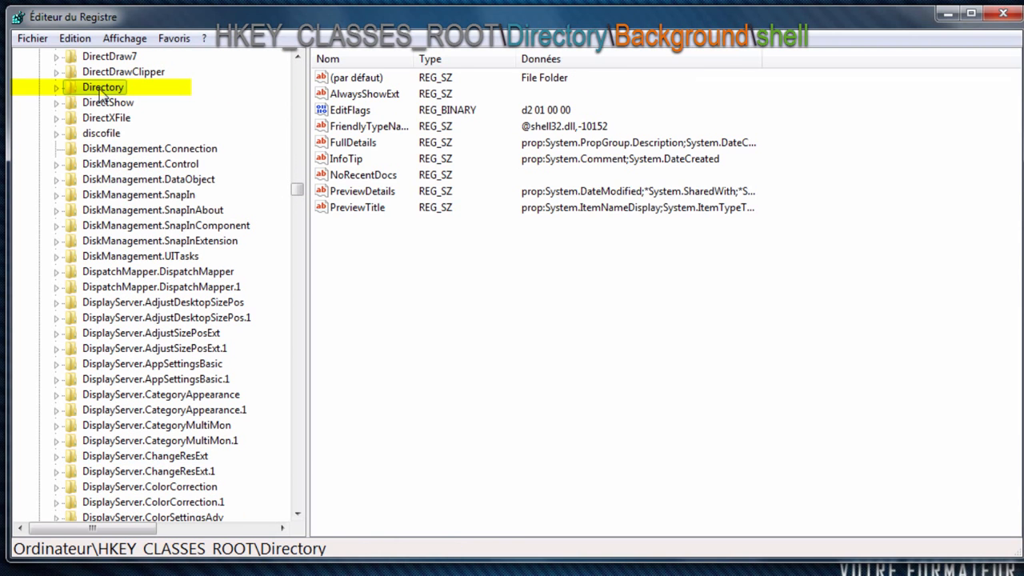
Expand Directory down through Background to shell and select that shell key.
left_click(52, 90)
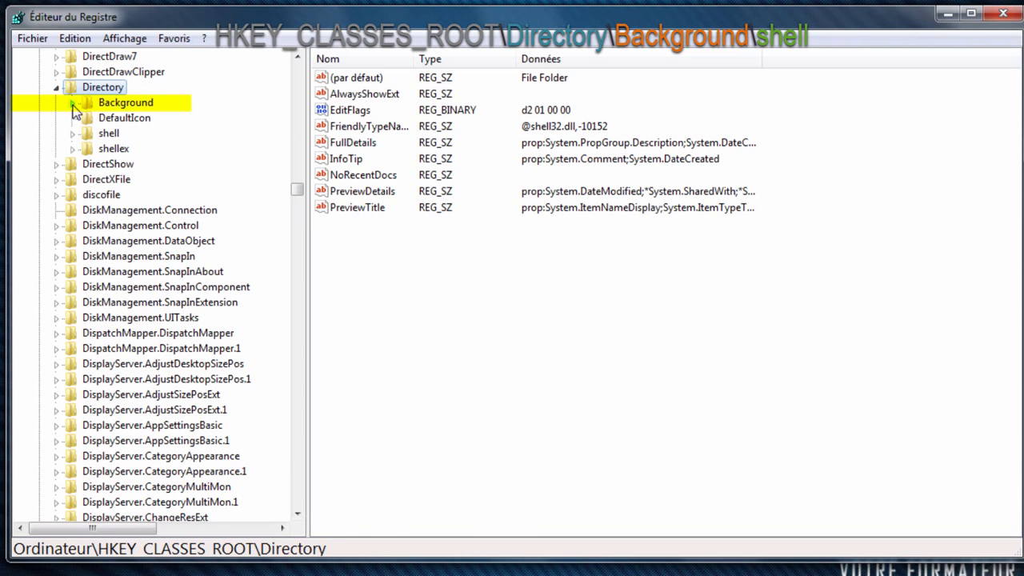
left_click(72, 103)
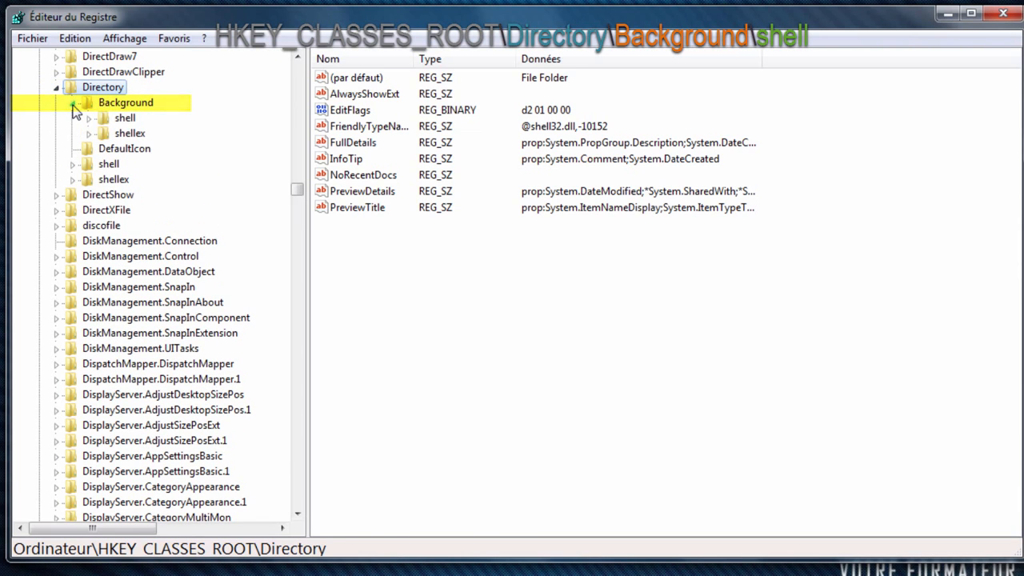
left_click(89, 117)
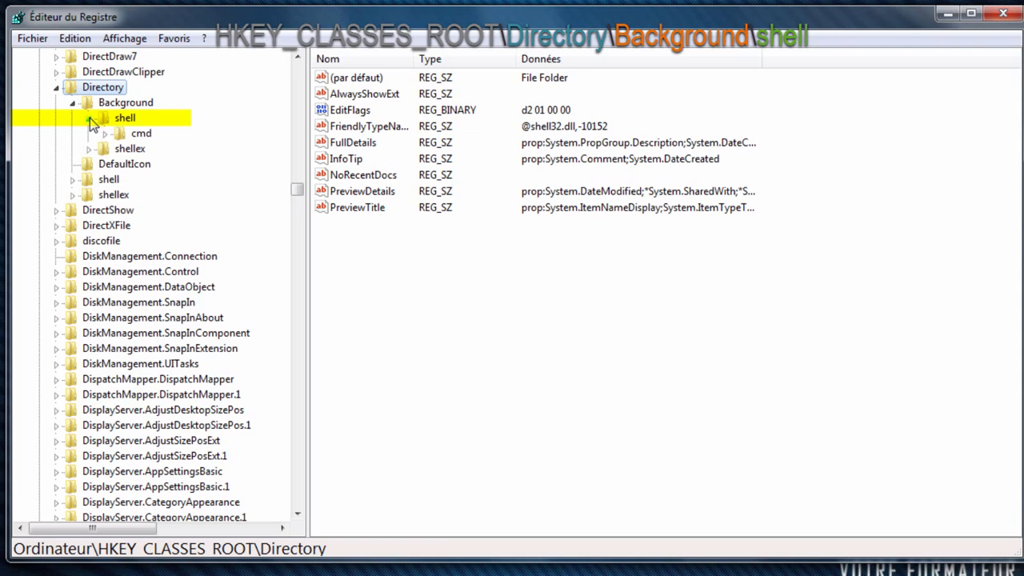
left_click(135, 118)
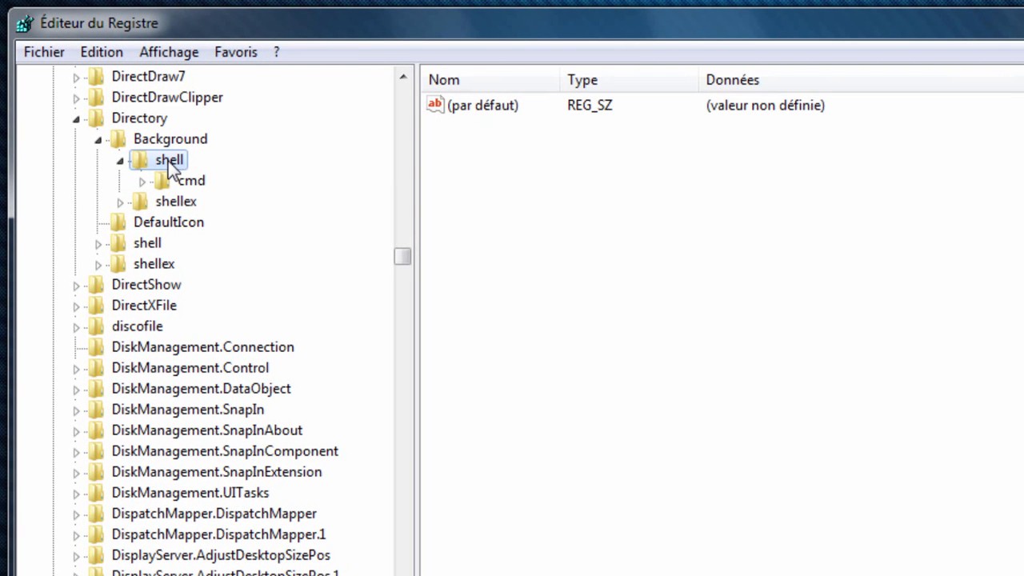
Create a new key named Media-Info under Directory\Background\shell.
right_click(168, 160)
mouse_move(275, 202)
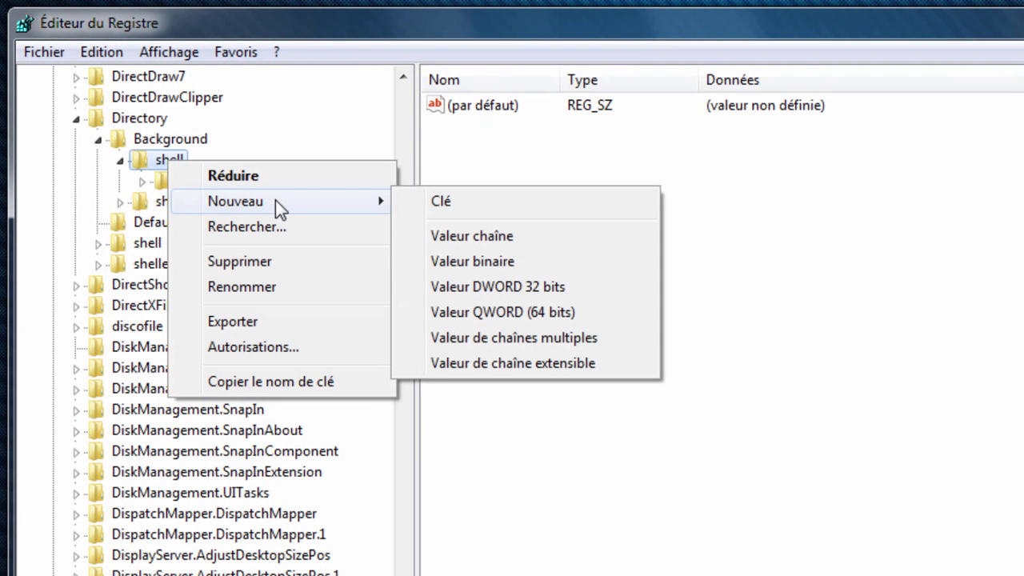
left_click(430, 202)
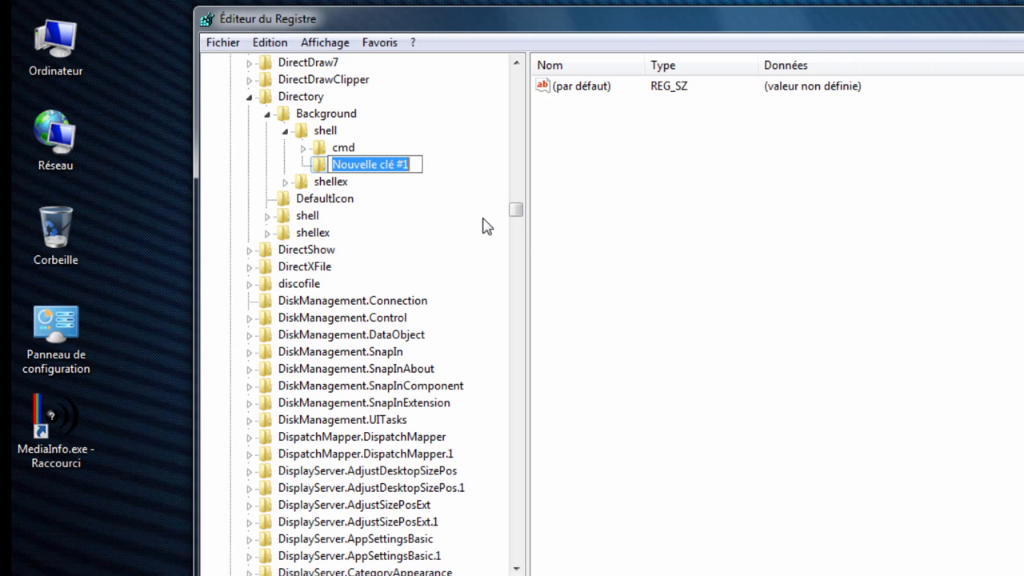
type("Media-I")
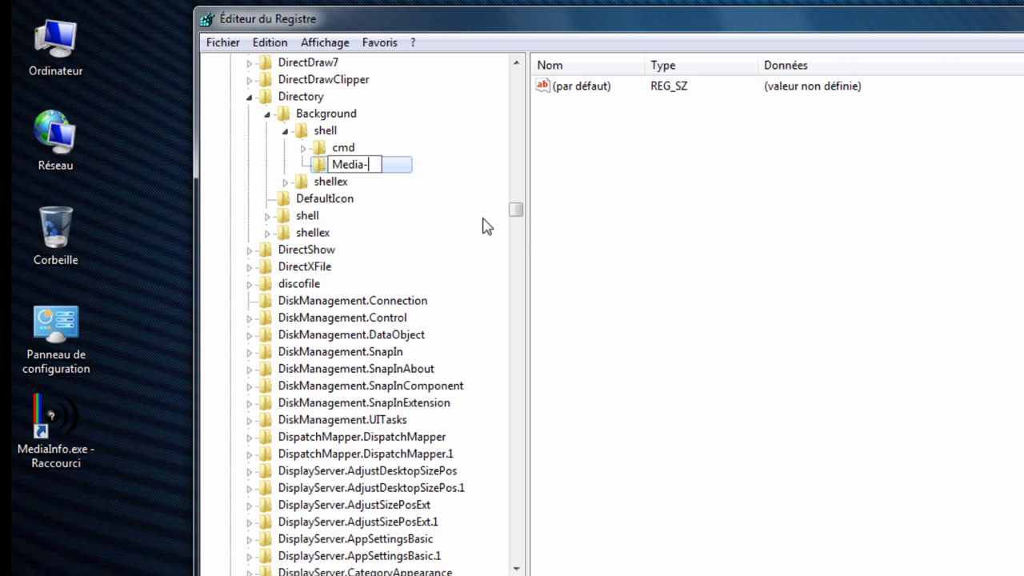
type("nfo")
key("Return")
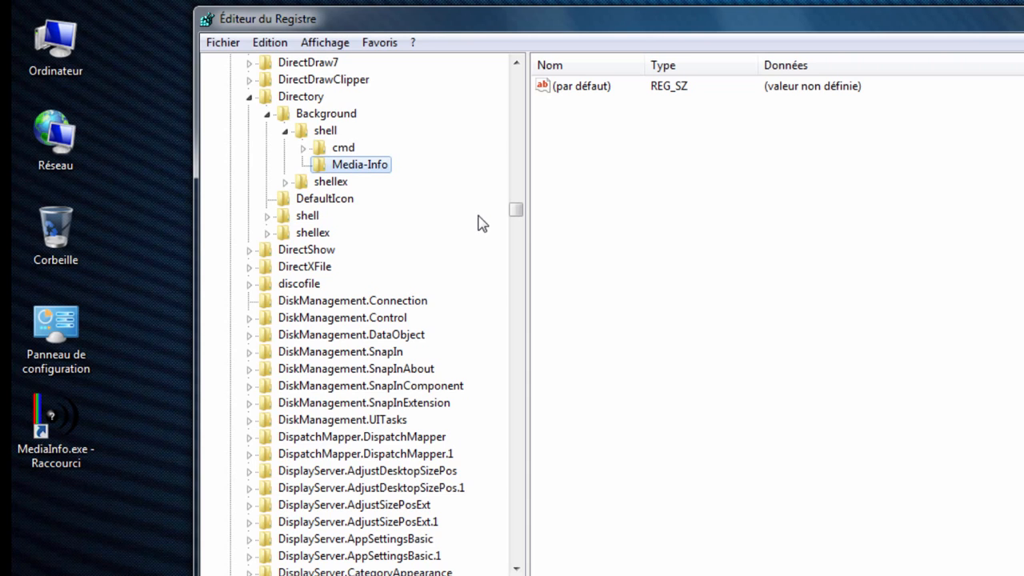
Create a subkey named command inside the Media-Info key.
right_click(380, 167)
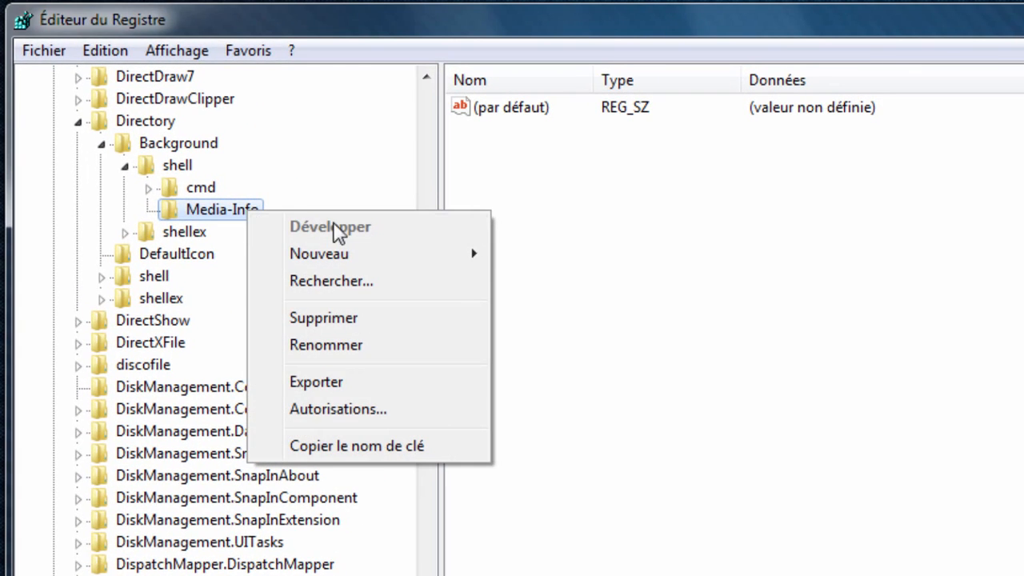
mouse_move(495, 199)
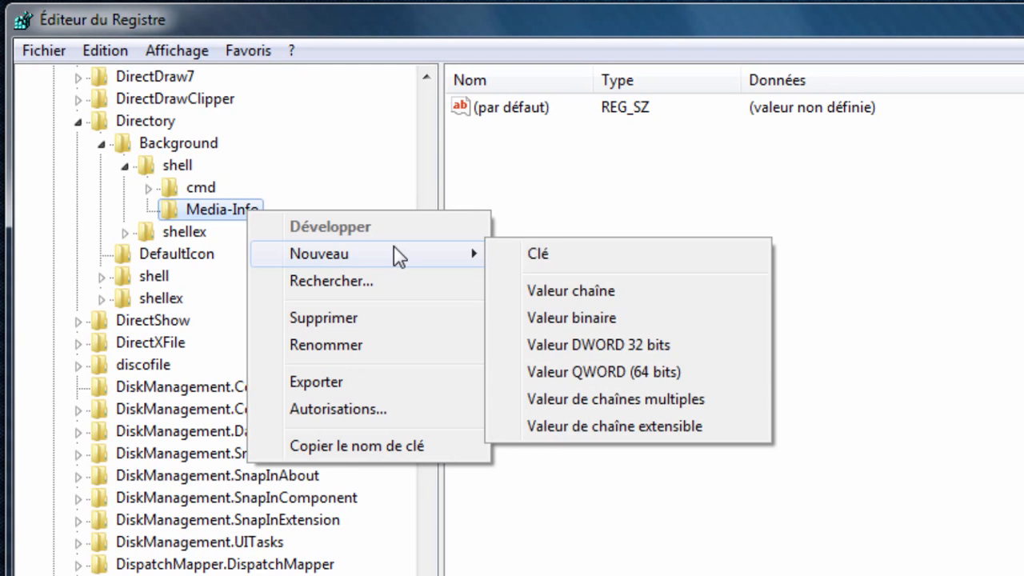
left_click(618, 264)
type("command")
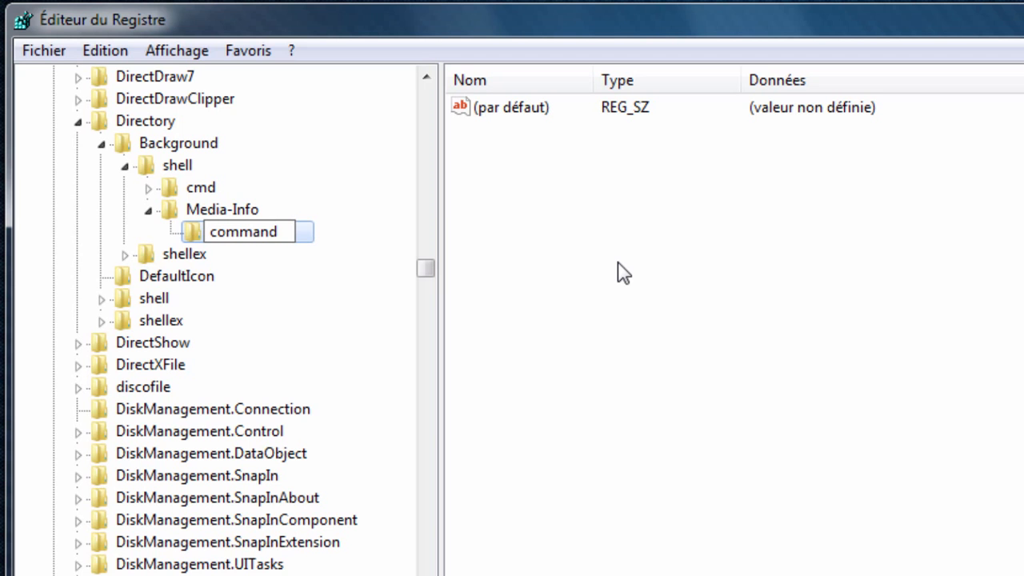
key("Return")
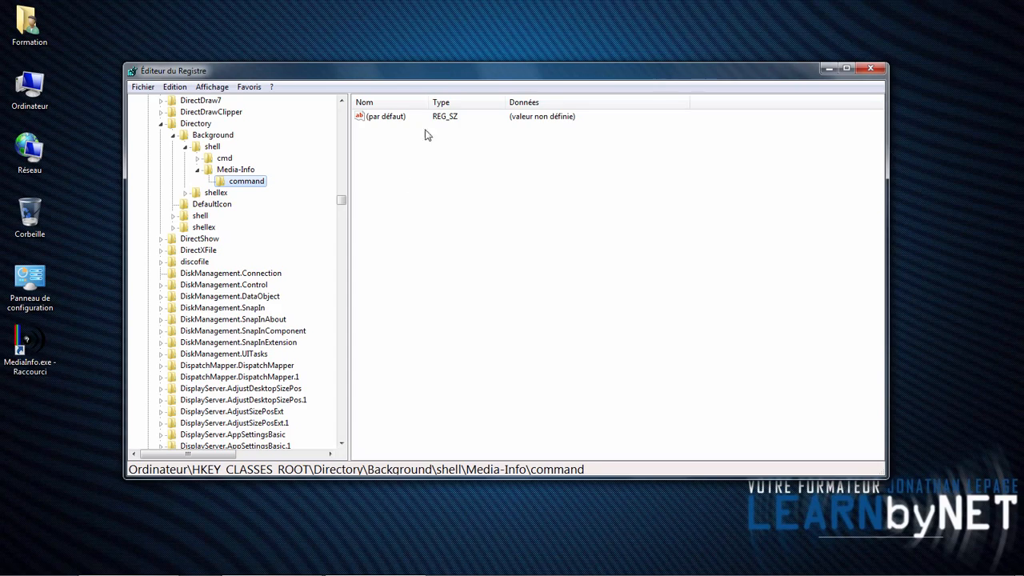
Open the Ordinateur window and arrange it side by side with the Registry Editor, each filling half the screen.
left_click_drag(441, 74, 1023, 144)
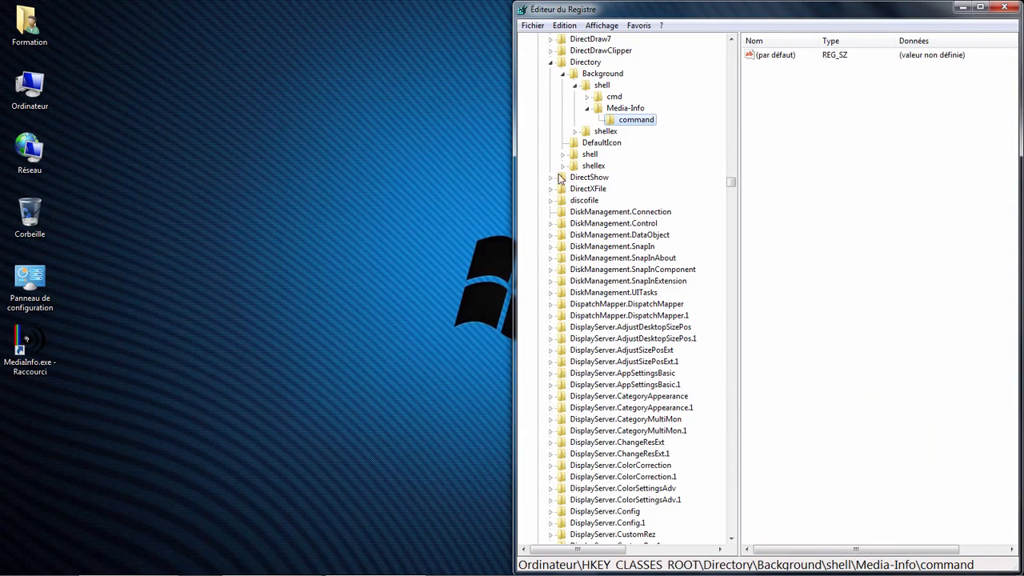
double_click(38, 110)
left_click_drag(444, 64, 0, 146)
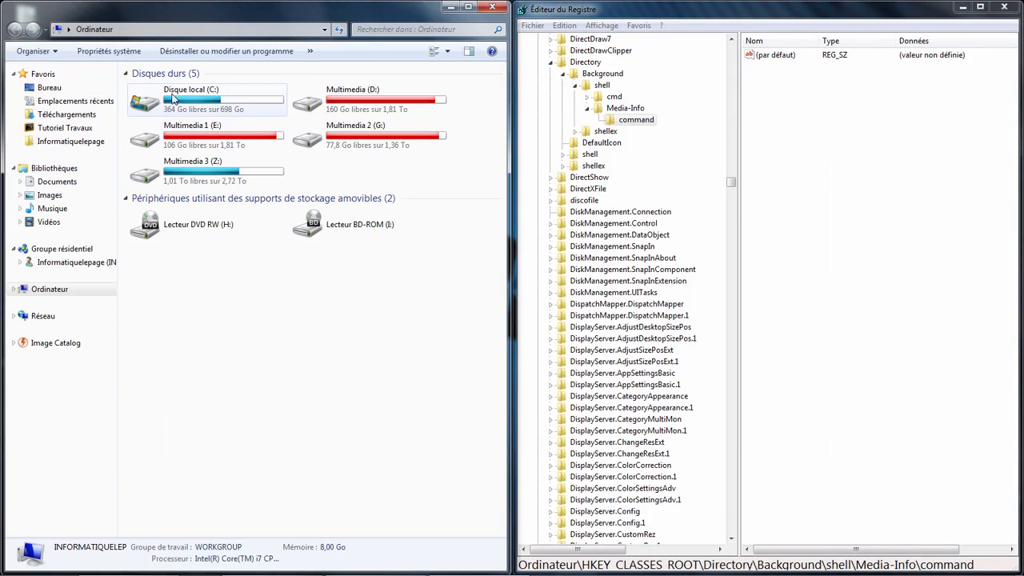
Browse to the MediaInfo folder in Programmes on the local disk C:.
double_click(270, 98)
double_click(201, 144)
left_click(292, 92)
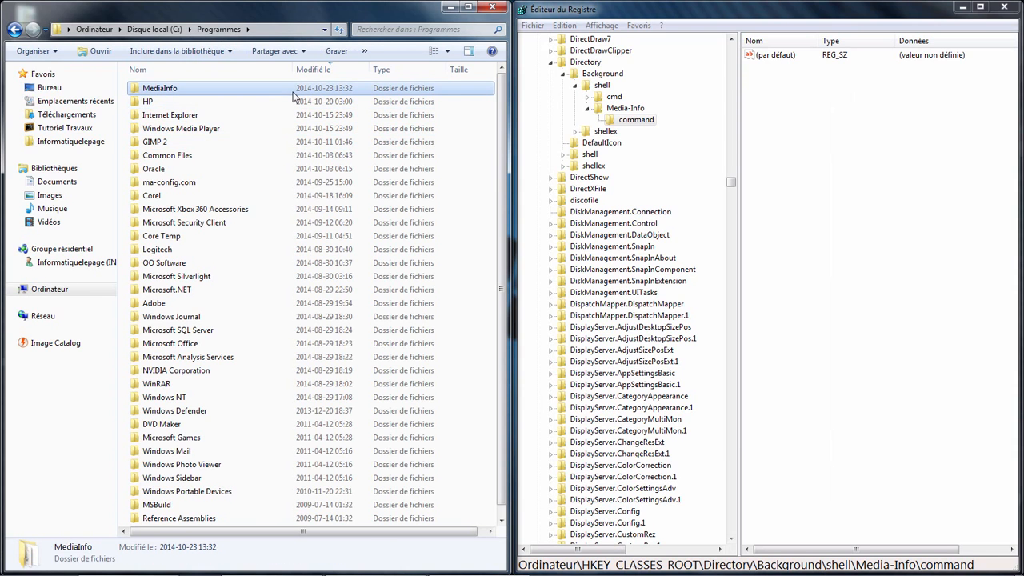
double_click(293, 92)
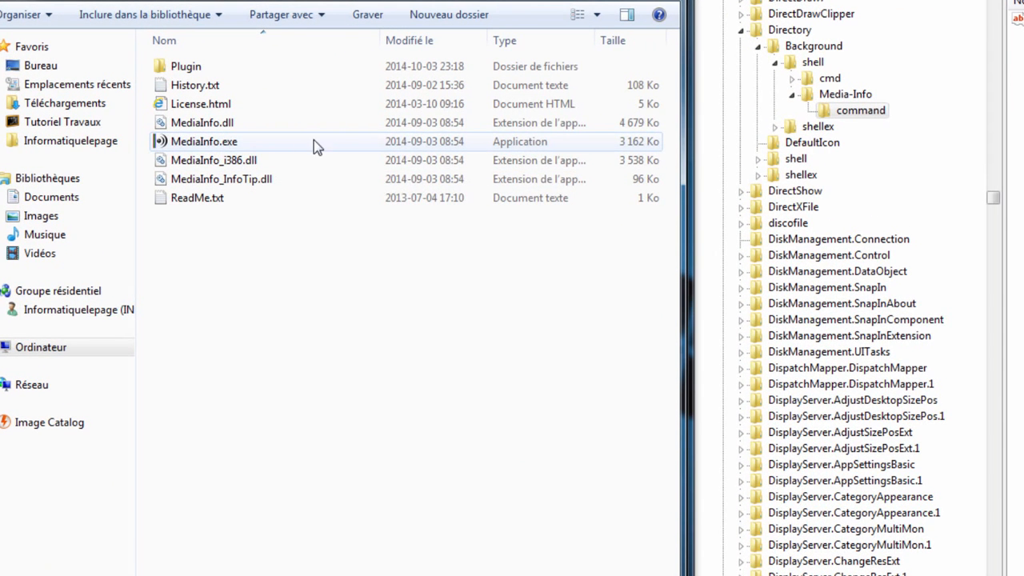
Copy the full path of MediaInfo.exe to the clipboard.
left_click(323, 145)
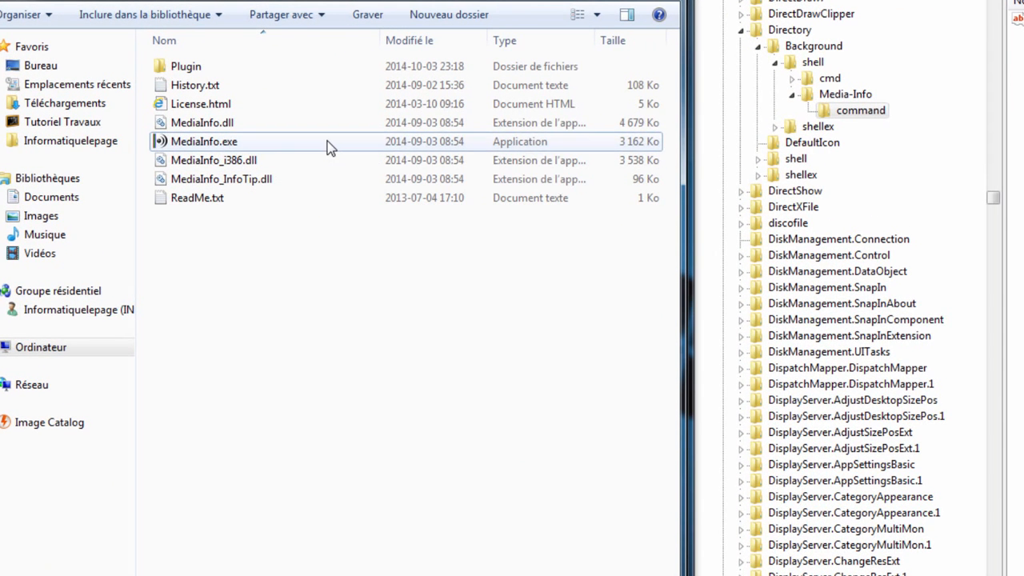
key("shift")
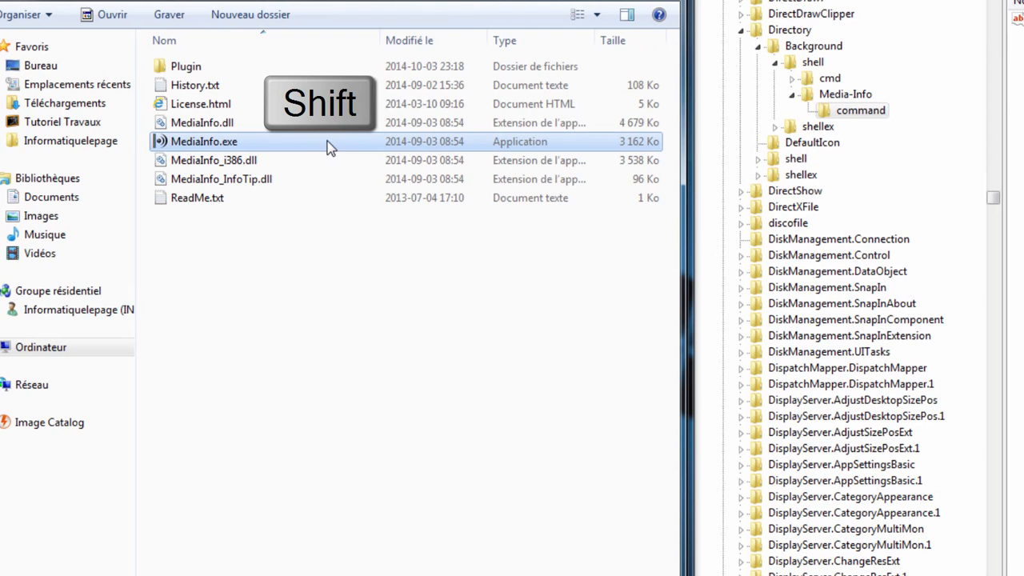
right_click(328, 146, "shift")
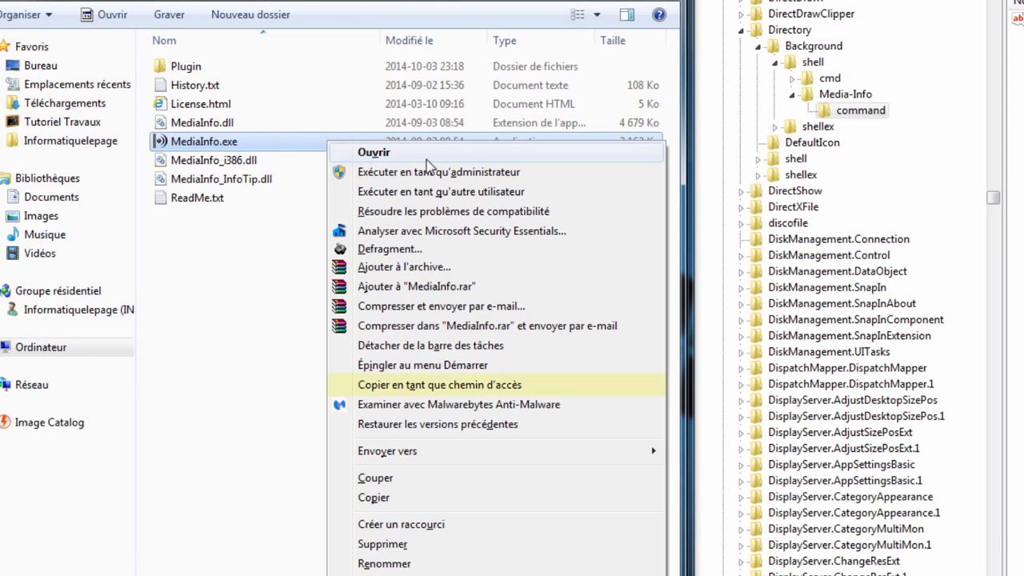
left_click(592, 388)
Maximize the Registry Editor and set the command key's default value to "C:\Program Files\MediaInfo\MediaInfo.exe", including the quotation marks.
left_click_drag(679, 24, 624, 120)
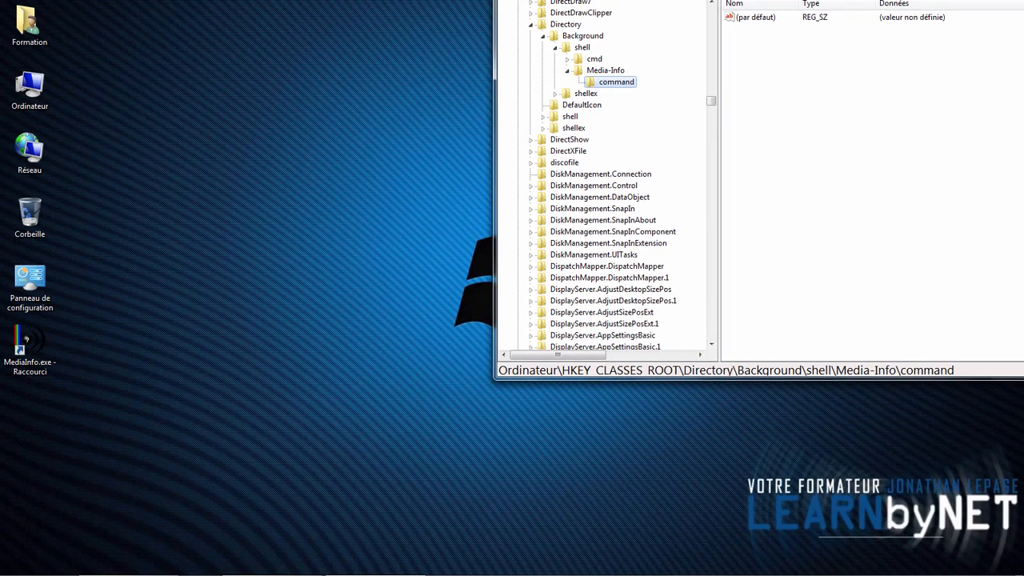
double_click(622, 120)
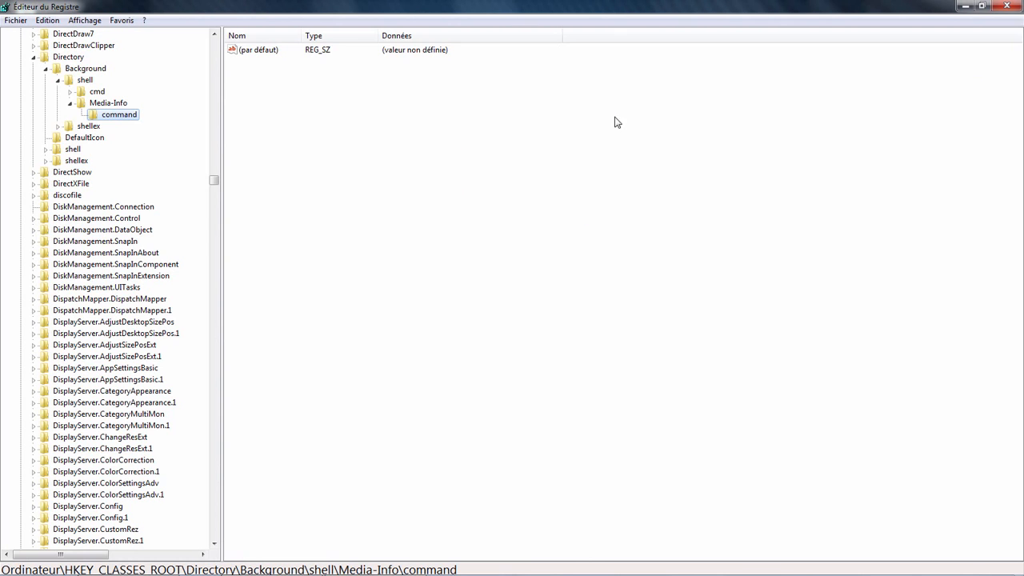
left_click(270, 52)
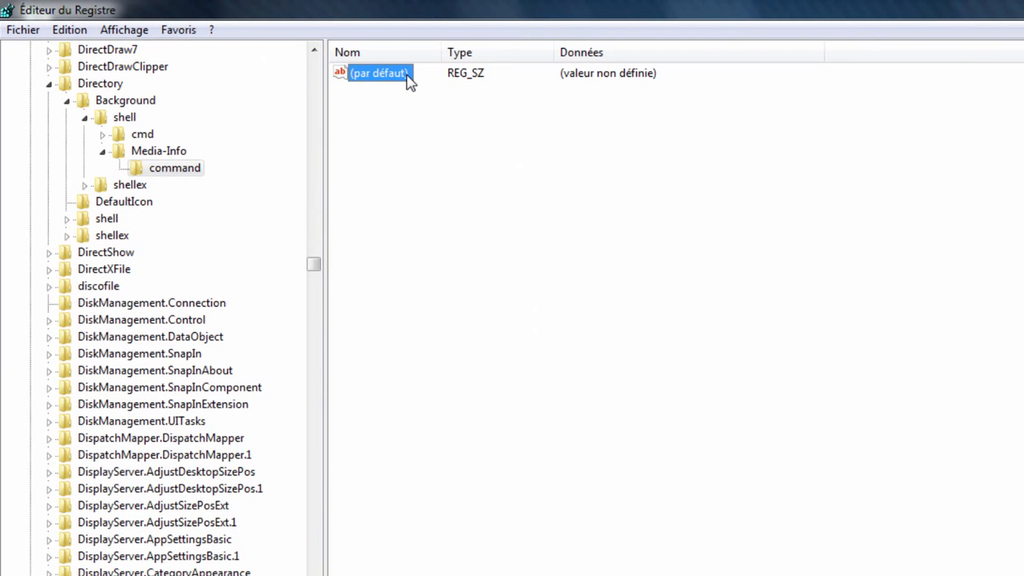
double_click(407, 74)
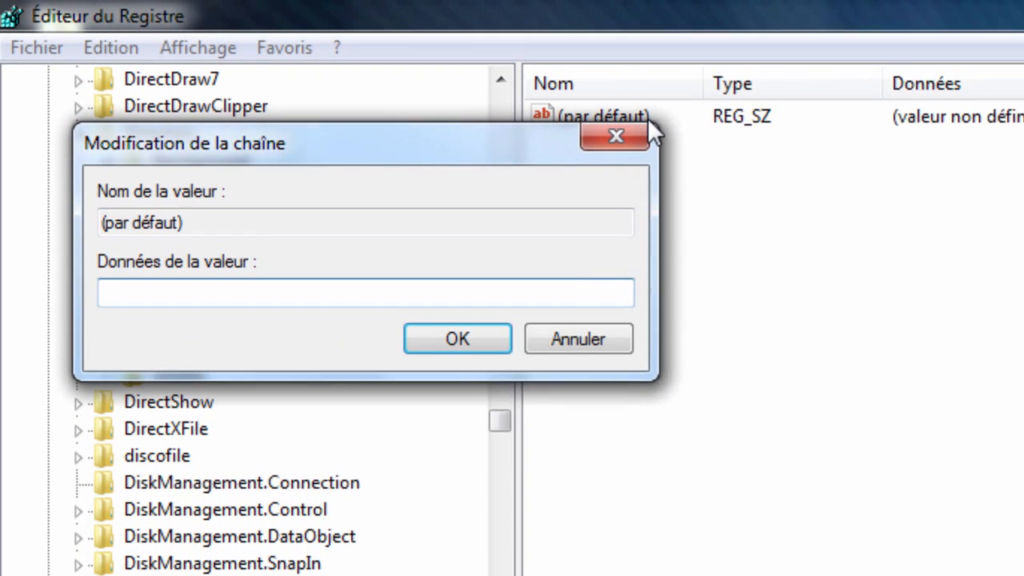
type("\"C:\\Program Files\\MediaInfo\\MediaInfo.exe\"")
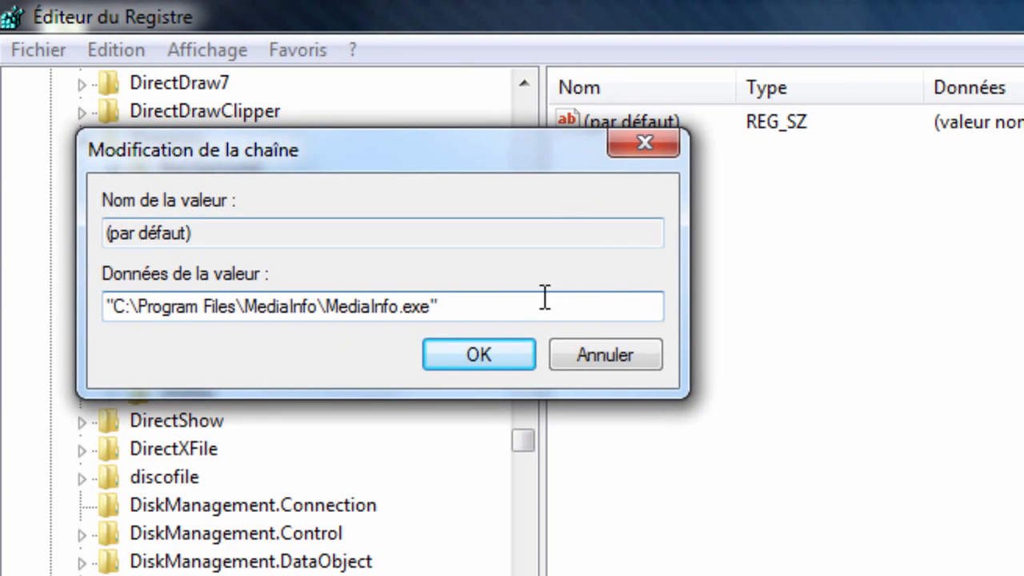
left_click(517, 363)
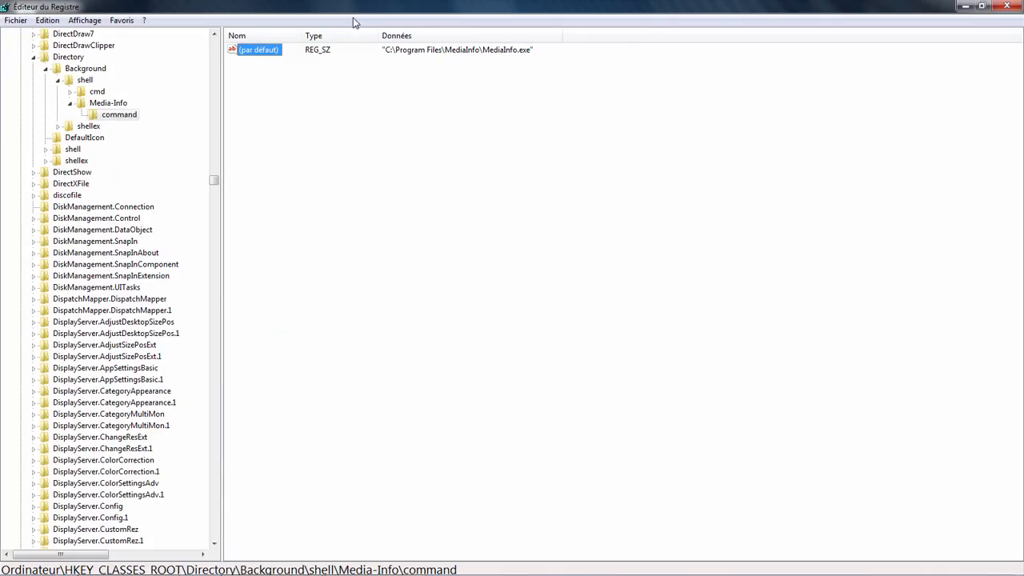
Shrink the Registry Editor to half the screen and launch MediaInfo through the new Media-Info entry of the desktop's context menu.
left_click_drag(350, 10, 1023, 160)
left_click_drag(864, 550, 908, 550)
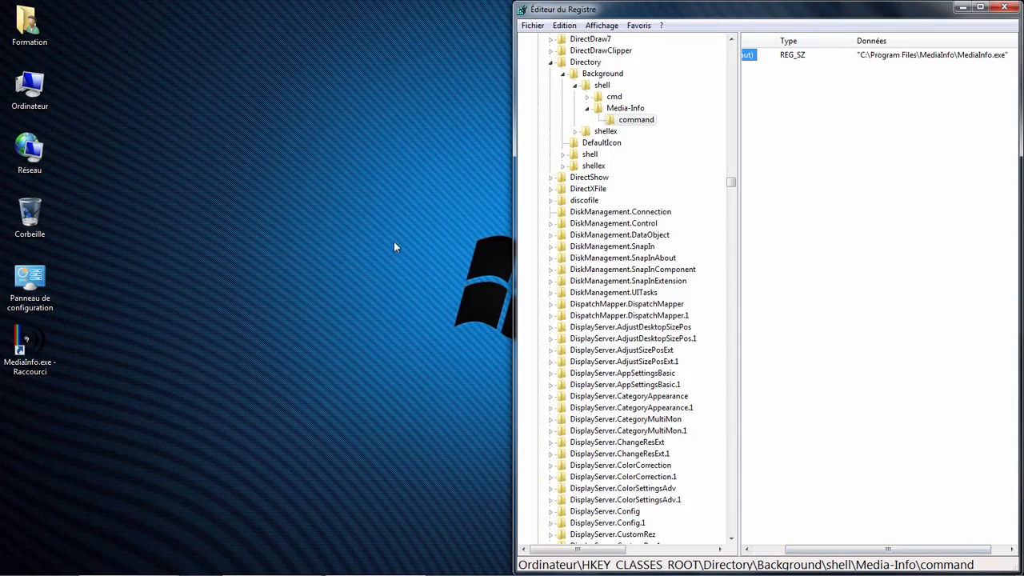
right_click(148, 179)
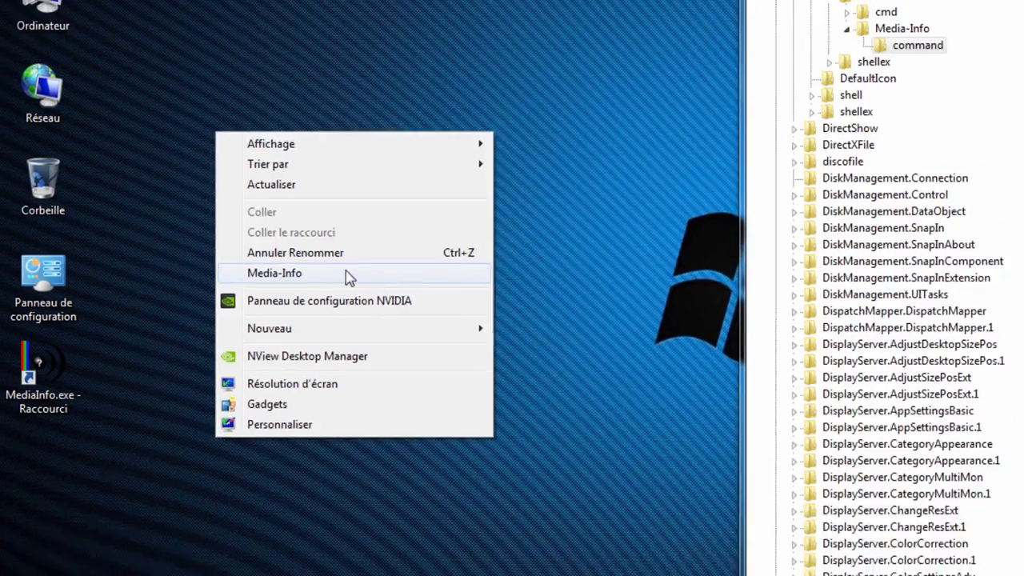
left_click(422, 270)
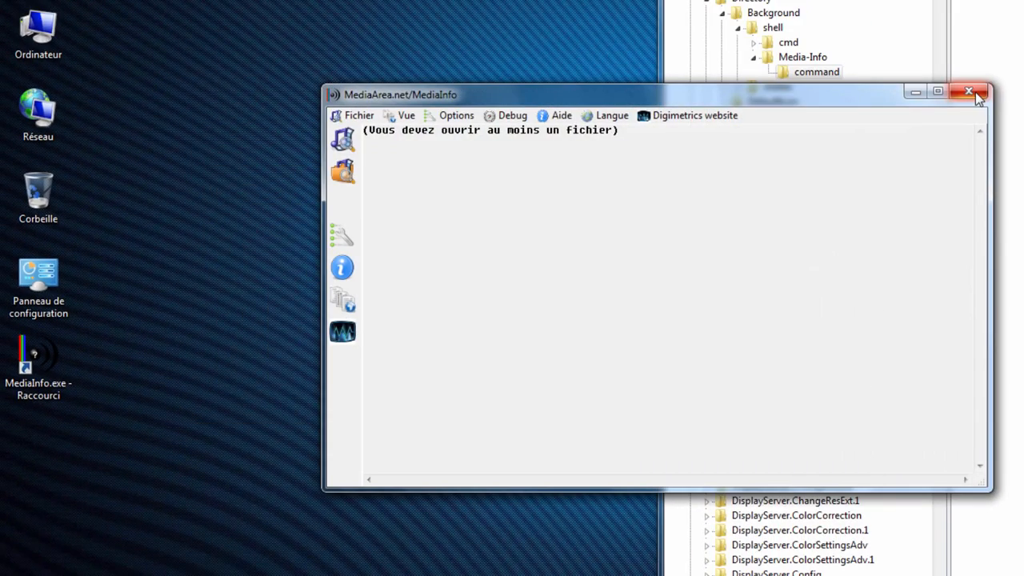
Close MediaInfo and select the Media-Info key under Directory\Background\shell in the maximized Registry Editor.
left_click(973, 92)
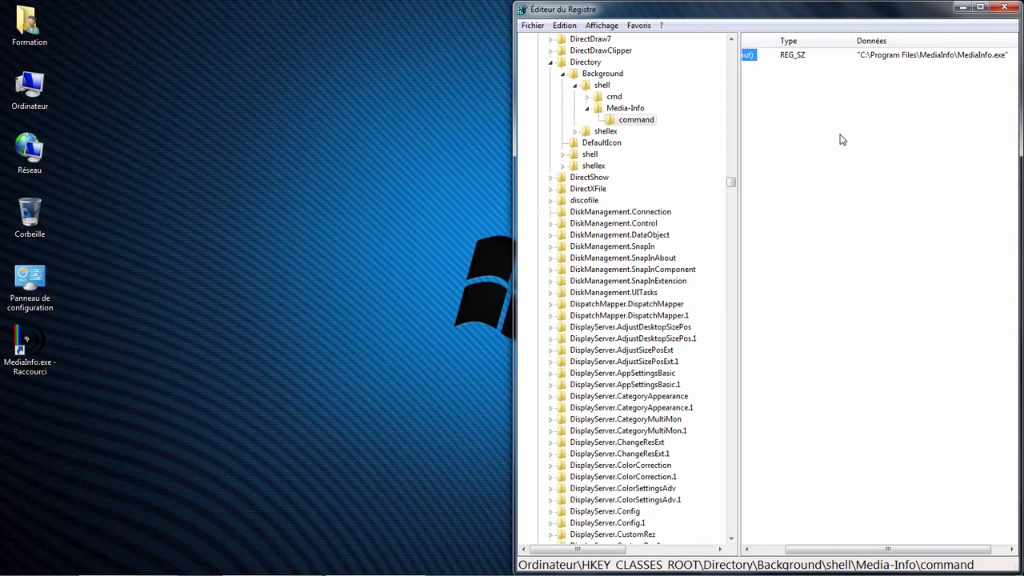
left_click(980, 7)
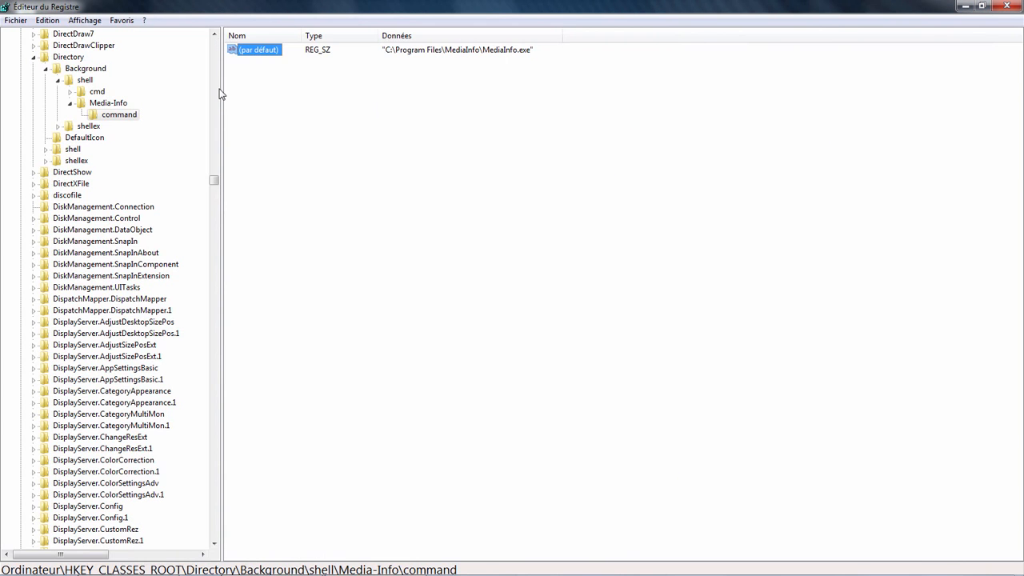
left_click(108, 103)
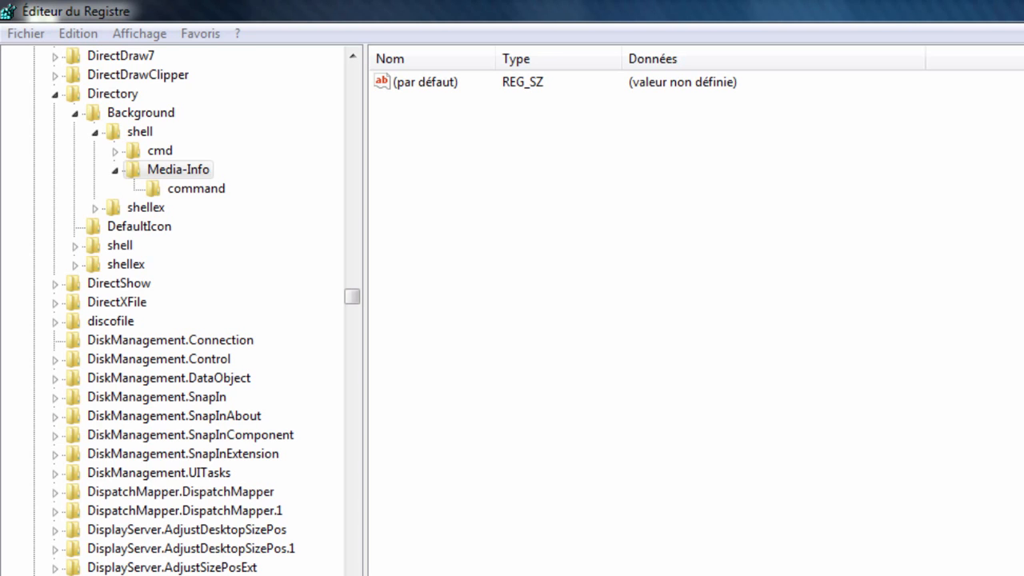
left_click(200, 171)
left_click(191, 189)
left_click(182, 172)
left_click(199, 187)
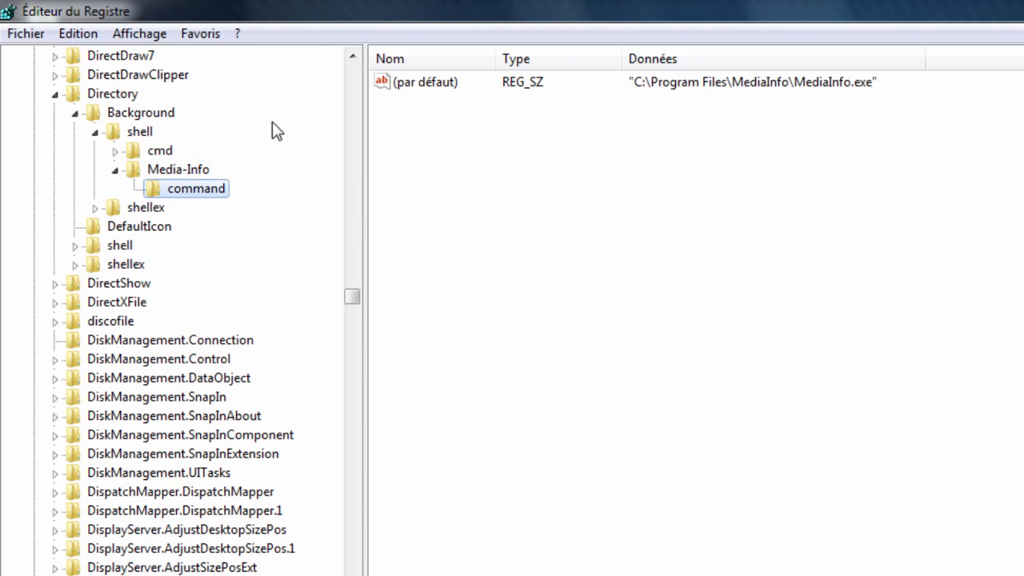
left_click(178, 172)
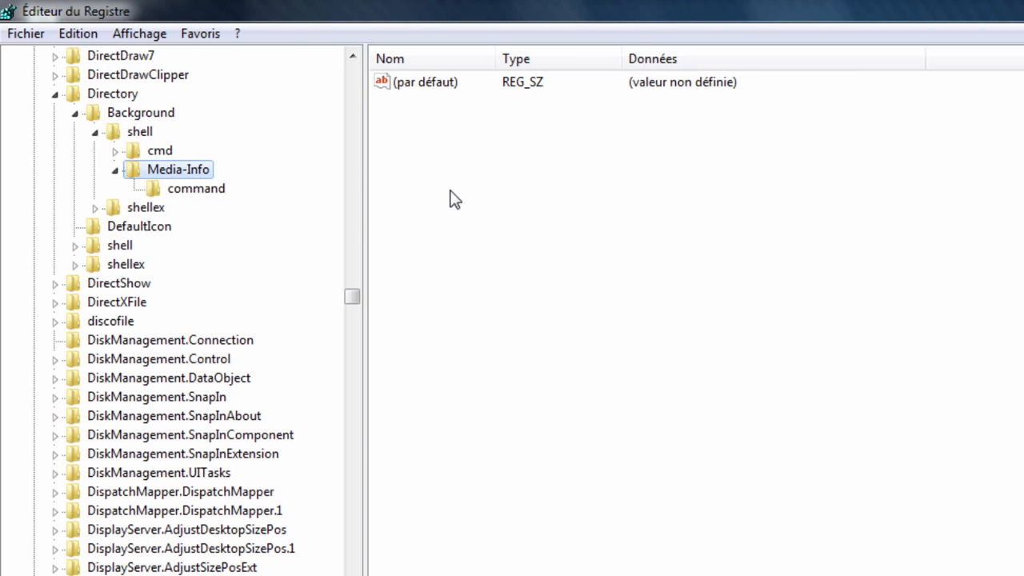
Create a new string value named icon in the Media-Info key.
right_click(725, 211)
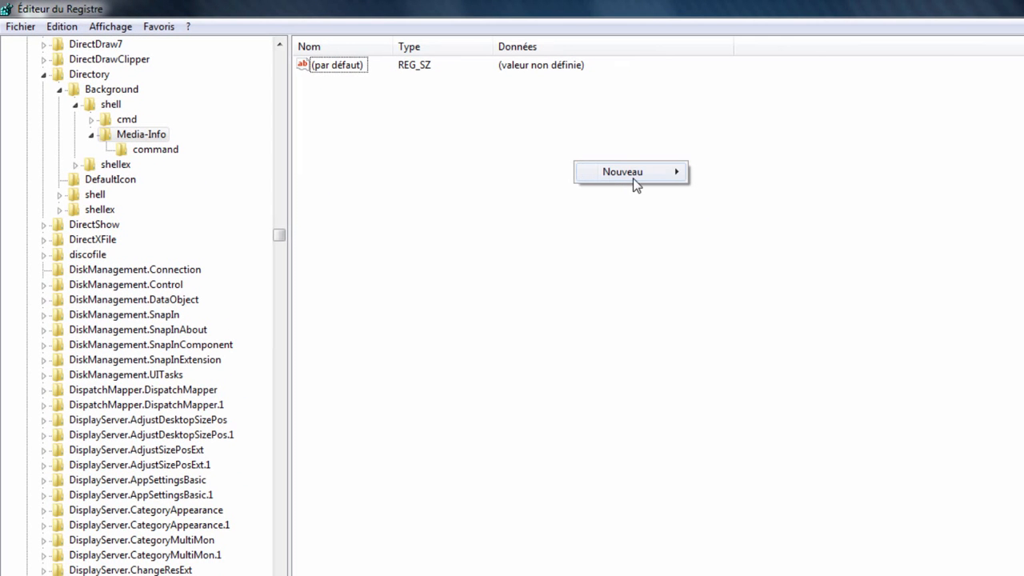
mouse_move(635, 183)
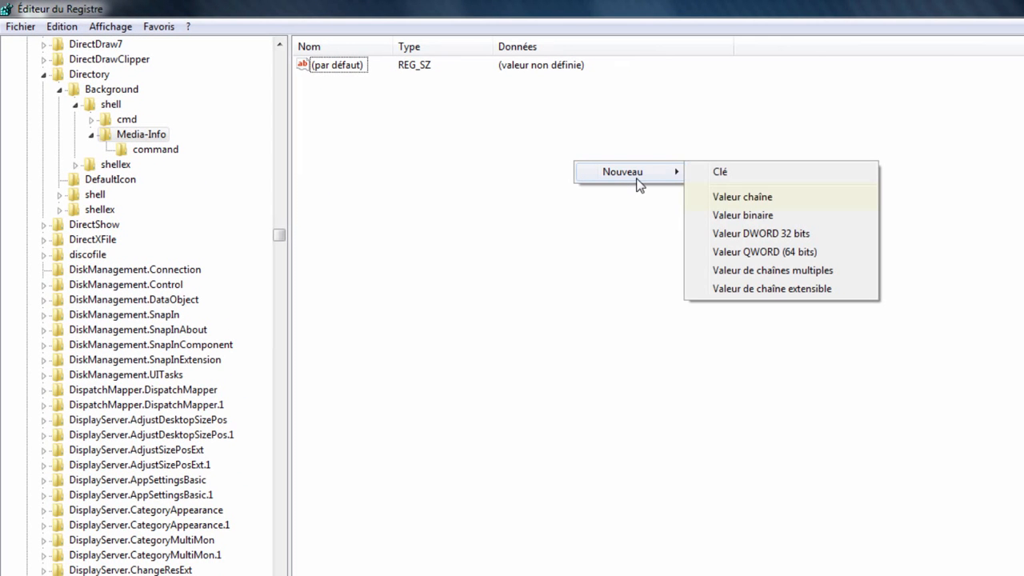
left_click(819, 199)
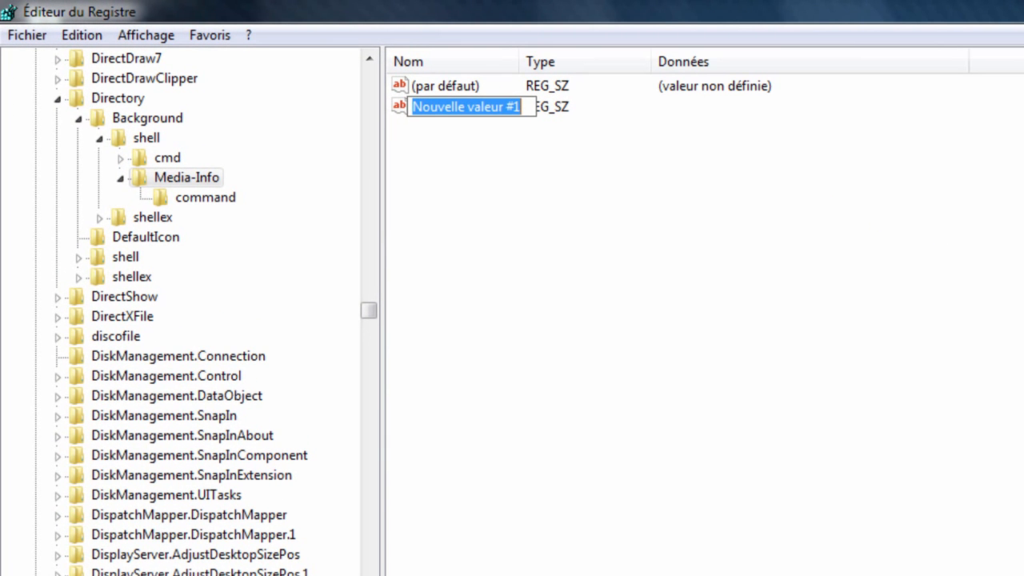
type("icon")
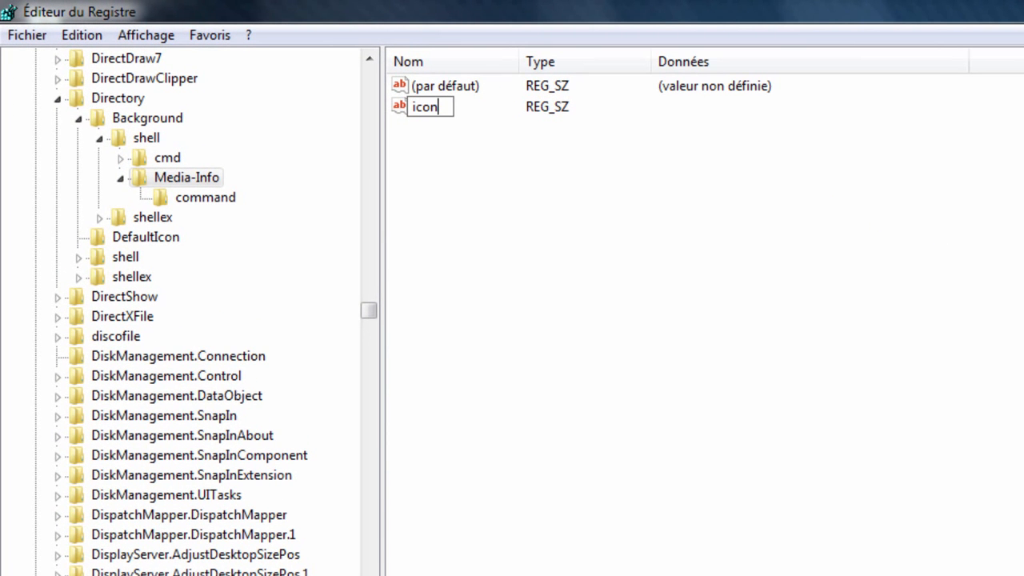
key("Return")
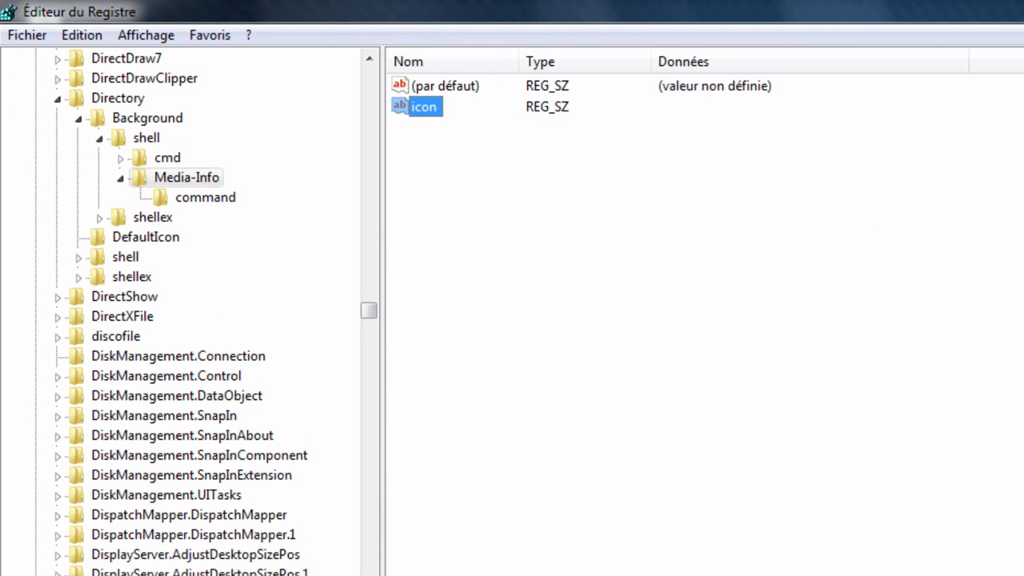
Set the icon value's data to "C:\Program Files\MediaInfo\MediaInfo.exe", including the quotation marks.
double_click(433, 107)
left_click_drag(402, 97, 736, 140)
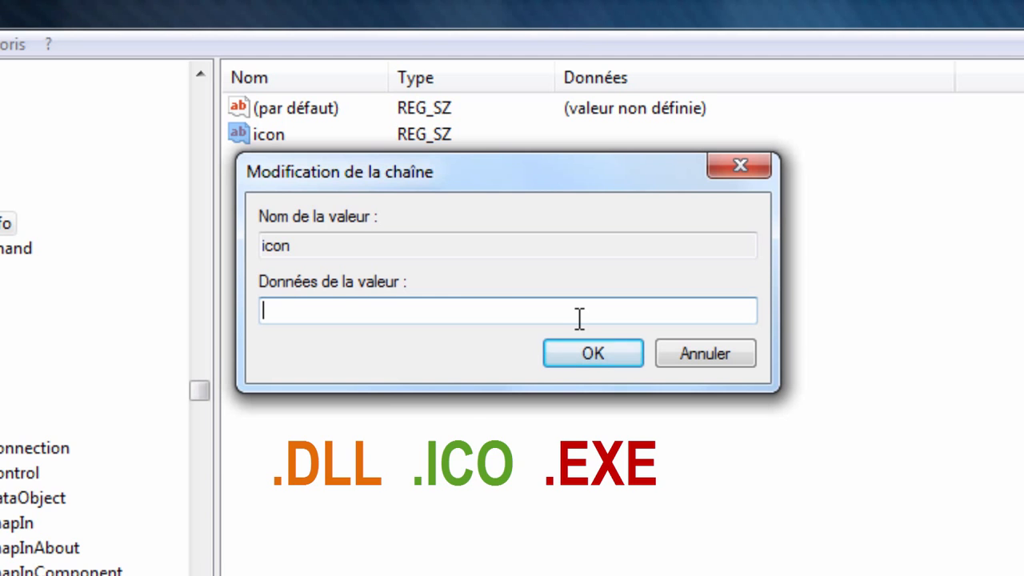
type("\"C:\\Program Files\\MediaInfo\\MediaInfo.exe\"")
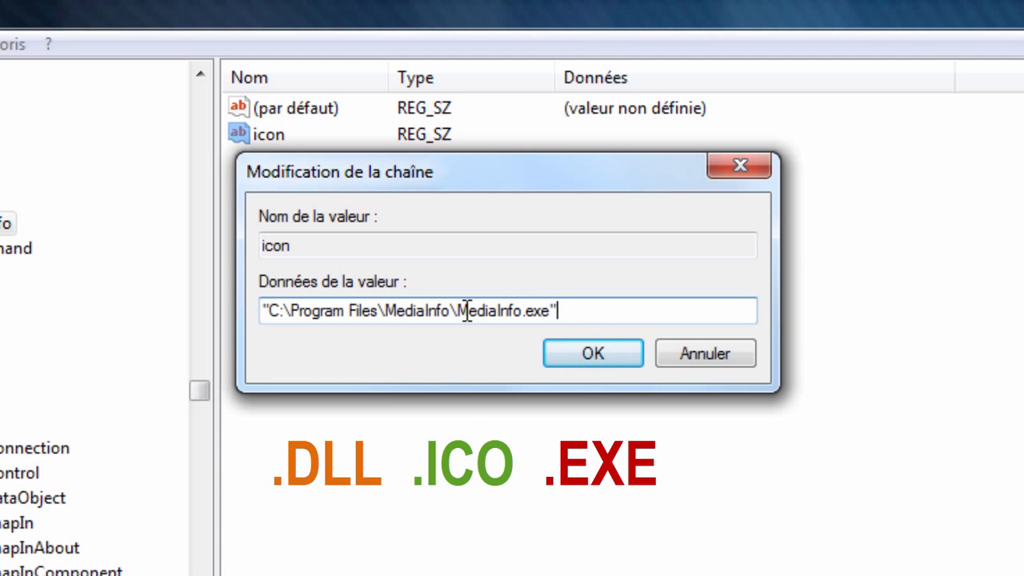
left_click_drag(458, 311, 551, 313)
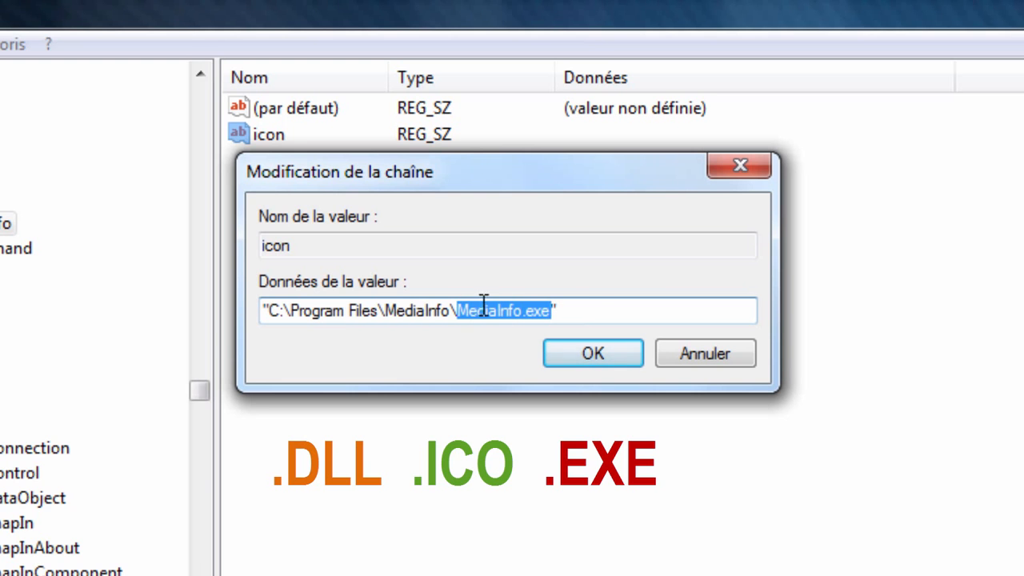
left_click(601, 358)
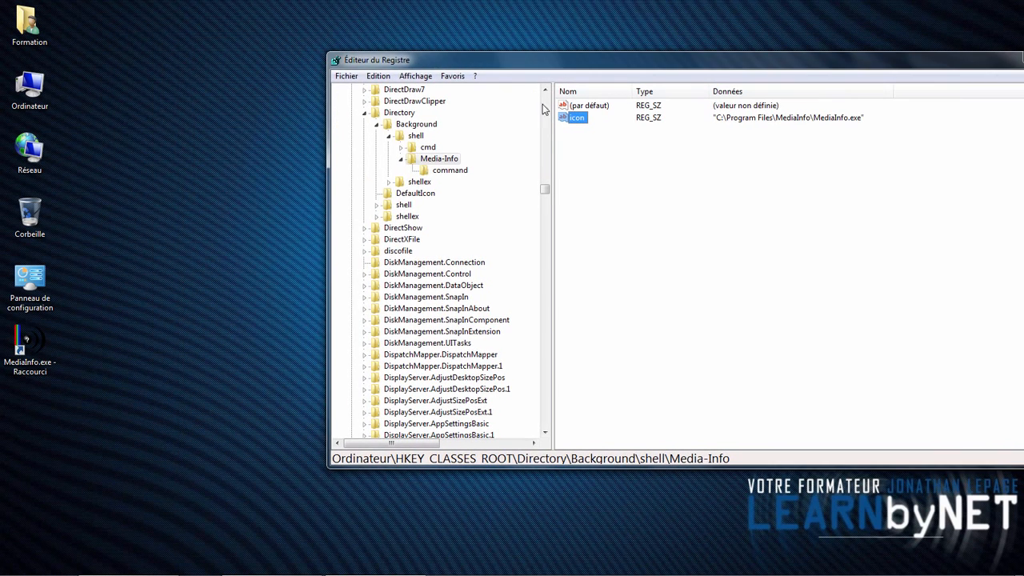
Open the desktop's context menu to check the icon of the Media-Info entry against the MediaInfo.exe shortcut.
right_click(218, 126)
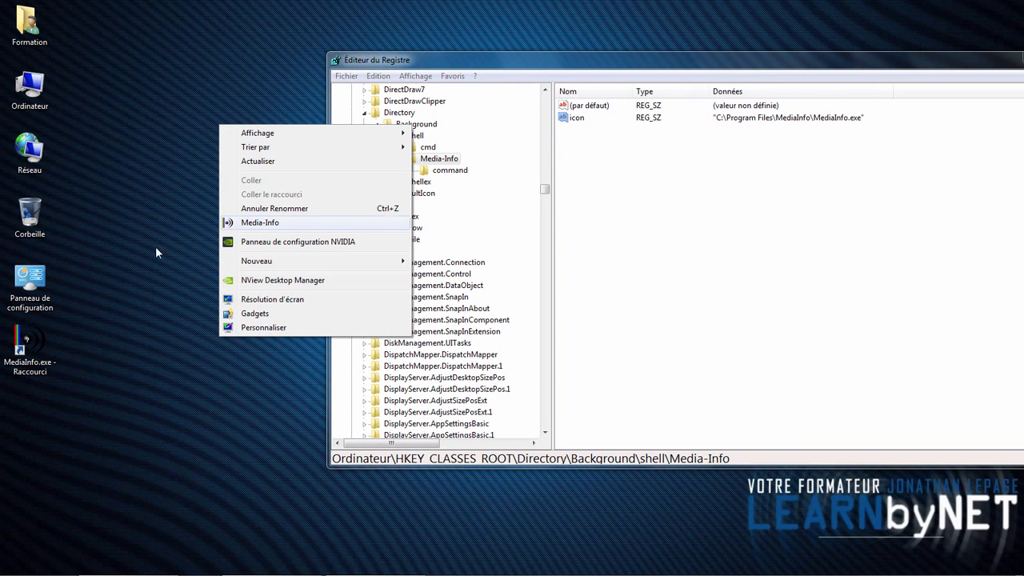
left_click(89, 328)
right_click(88, 328)
right_click(80, 254)
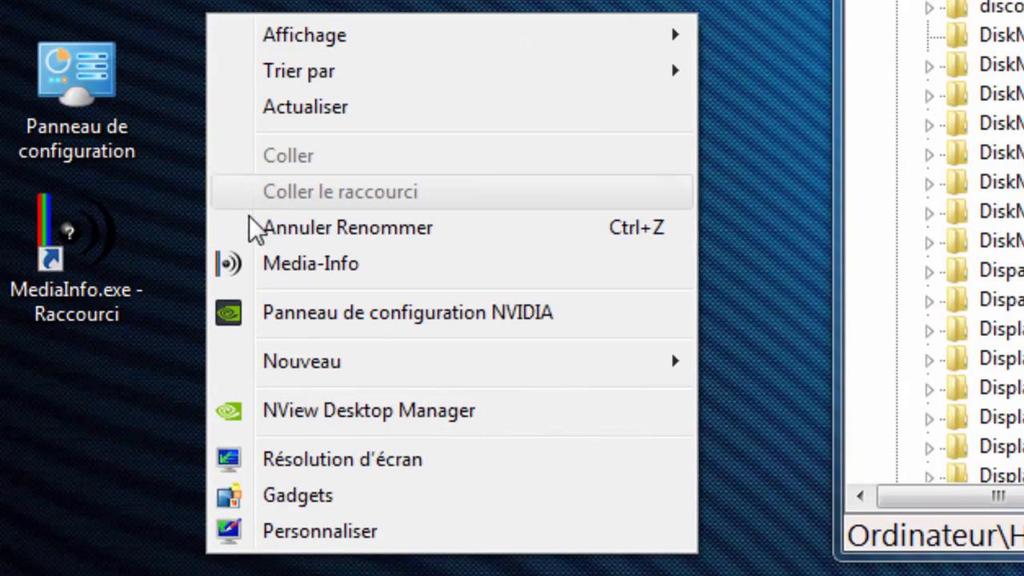